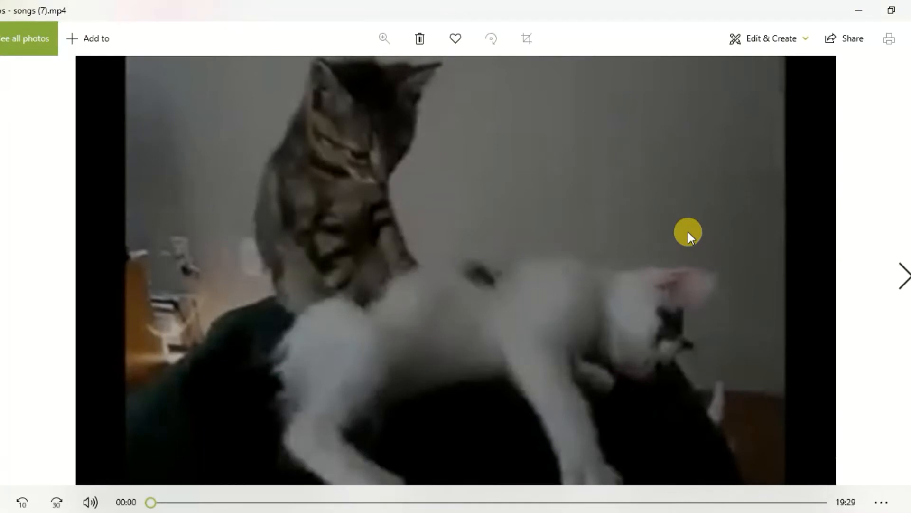
# Step: Create a video with text from the open clip as a new editing session, keeping the name "New video"
pyautogui.click(792, 37)
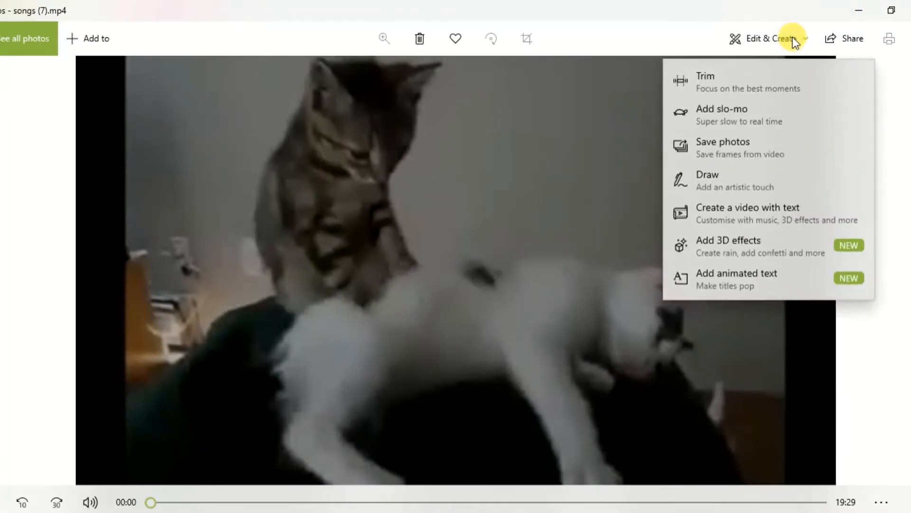
pyautogui.click(766, 208)
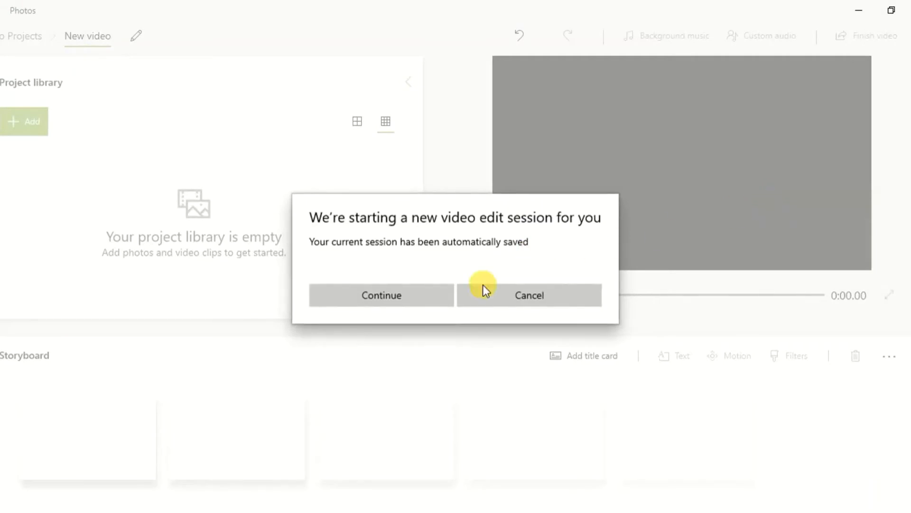
pyautogui.click(433, 289)
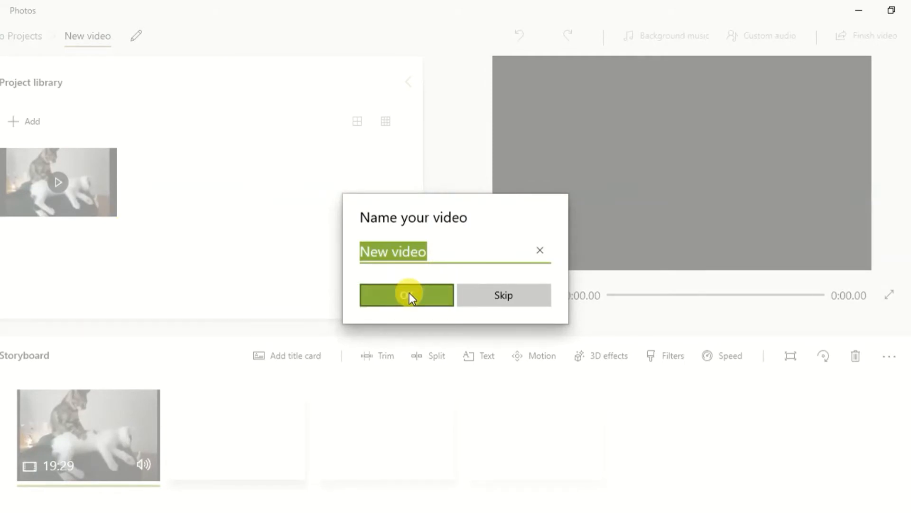
pyautogui.click(407, 295)
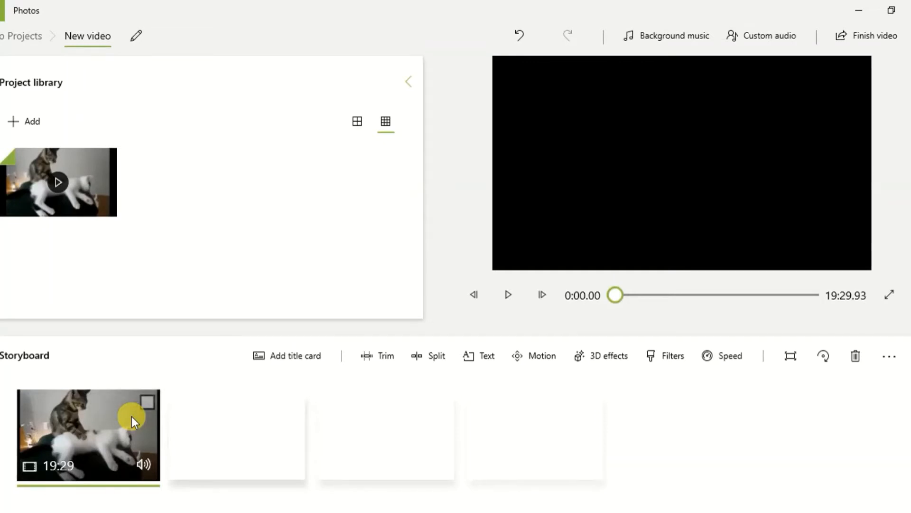
# Step: Add a title card before the cat clip and set its background colour to black
pyautogui.click(291, 355)
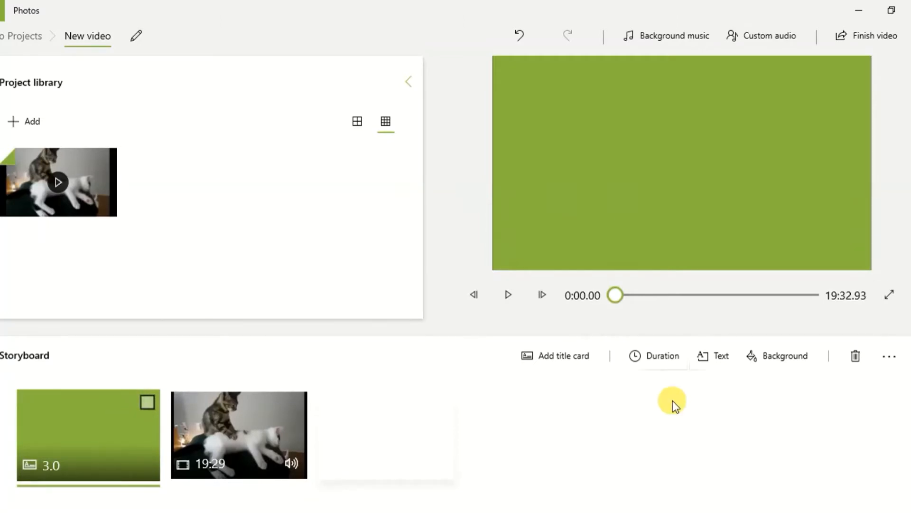
pyautogui.click(778, 359)
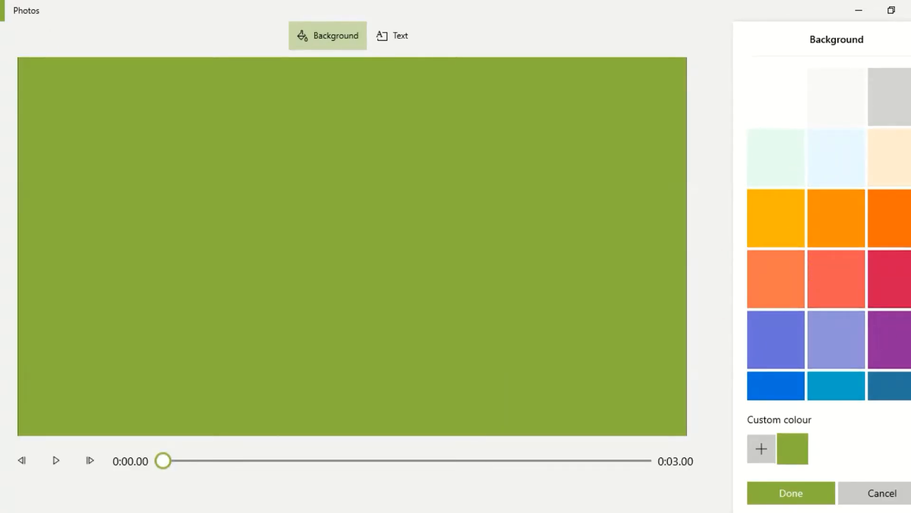
pyautogui.scroll(-3, 829, 228)
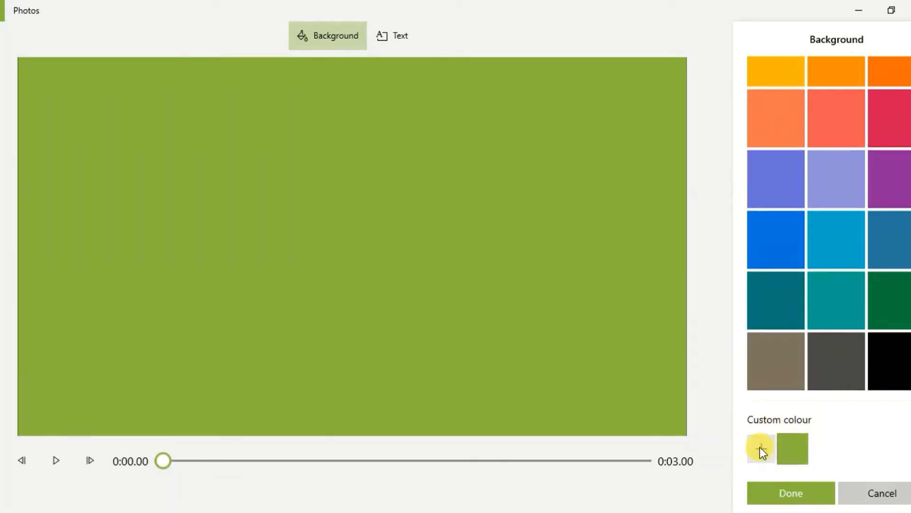
pyautogui.click(887, 354)
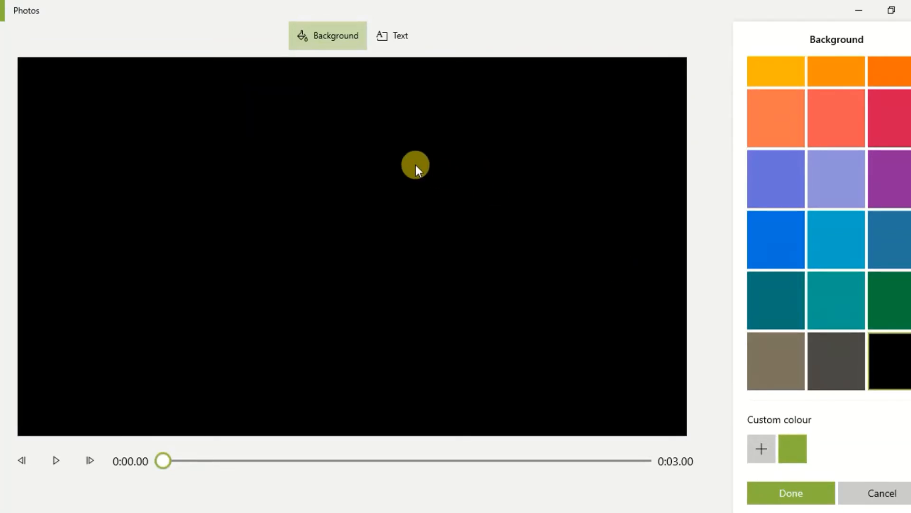
# Step: Replace the title card's placeholder text with "Amazing Movements of Animals"
pyautogui.click(390, 38)
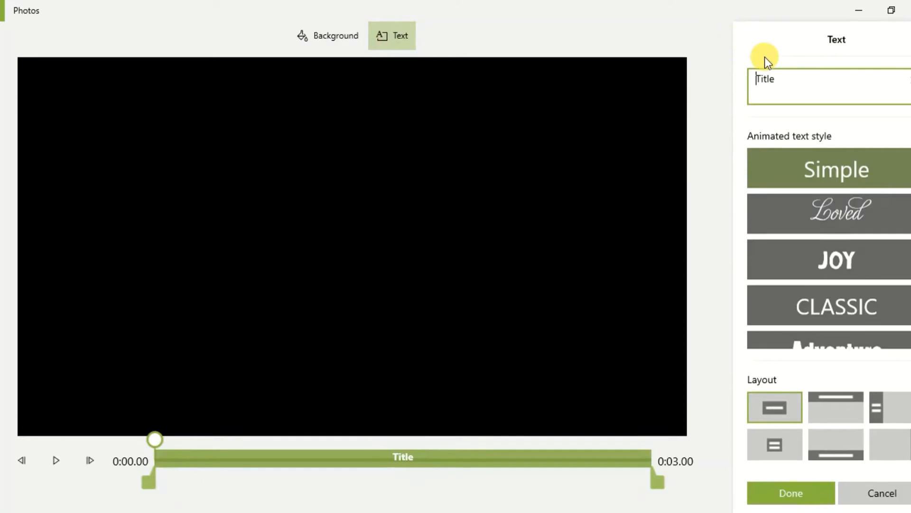
pyautogui.press('BackSpace')
pyautogui.press('BackSpace')
pyautogui.press('BackSpace')
pyautogui.press('BackSpace')
pyautogui.press('BackSpace')
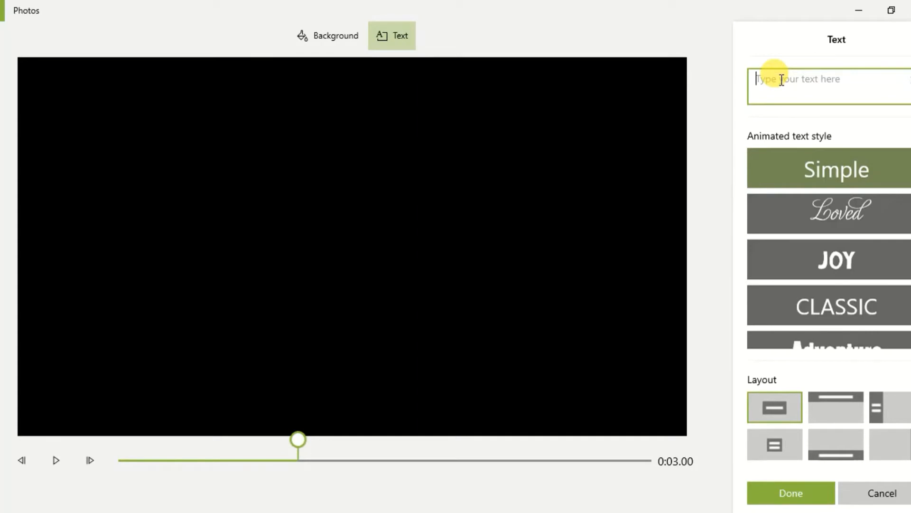
pyautogui.write('Amazing')
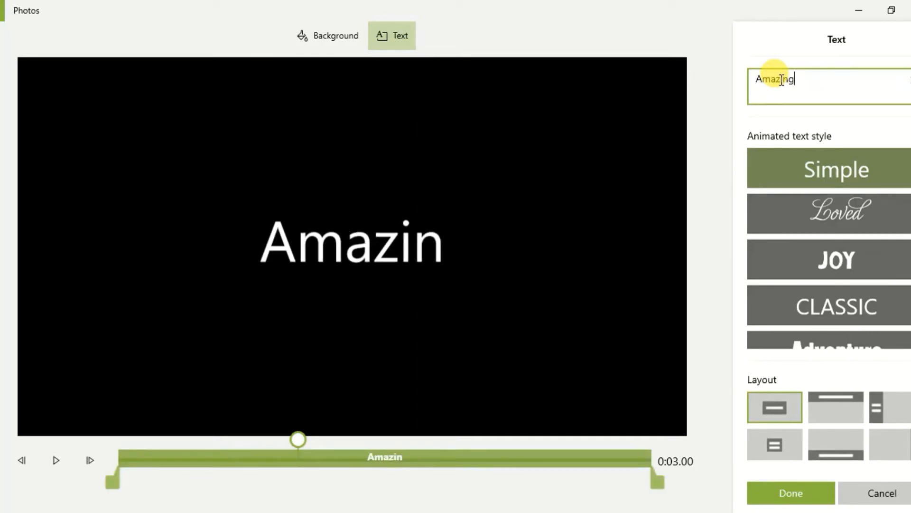
pyautogui.write(' Mo')
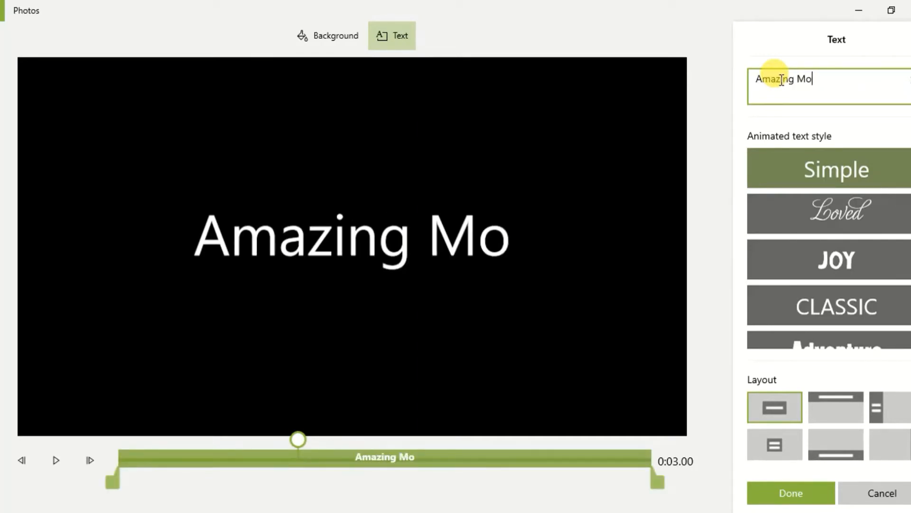
pyautogui.write('vements ')
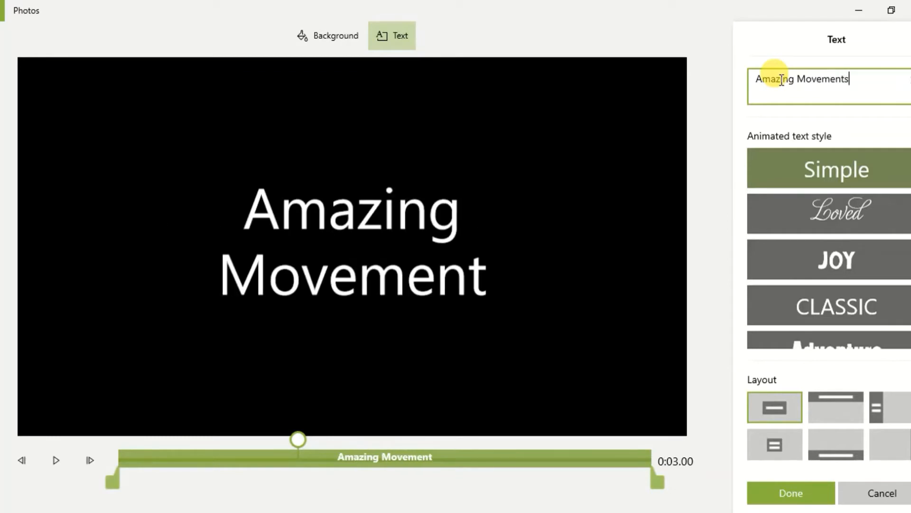
pyautogui.write('of ')
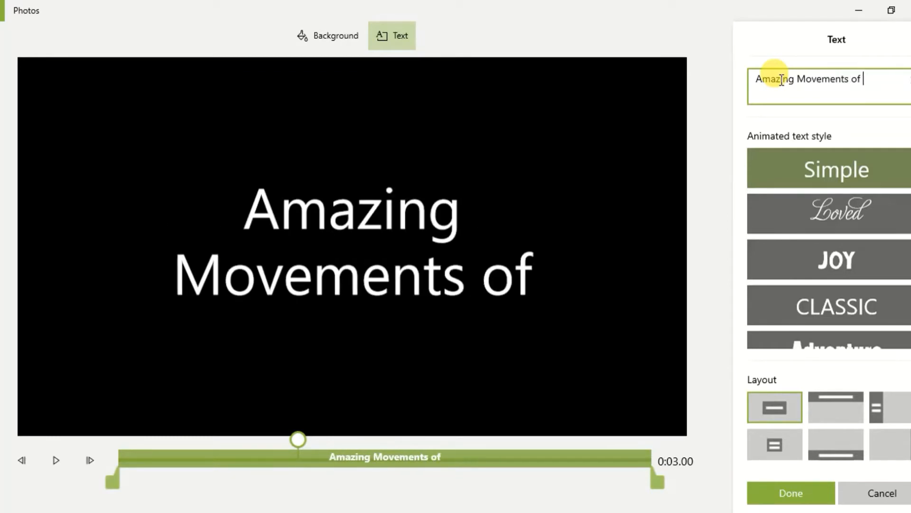
pyautogui.write('Animals')
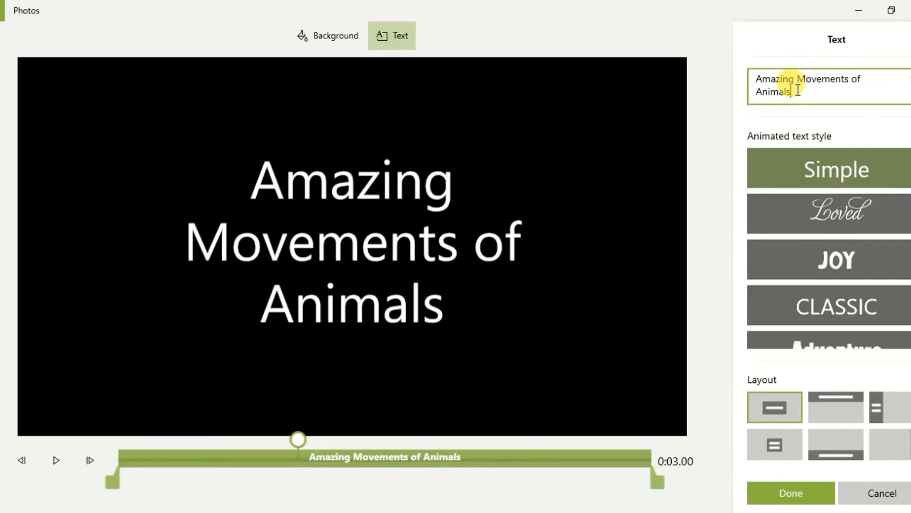
# Step: Apply the Loved style to the title text and try the Top, Left, Title 2, Right and Bottom layouts
pyautogui.moveTo(796, 90); pyautogui.dragTo(731, 78)
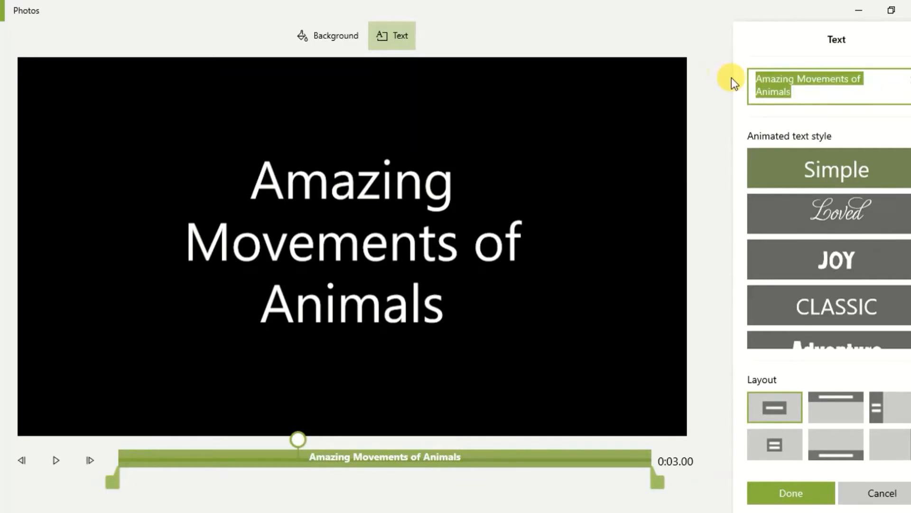
pyautogui.click(803, 215)
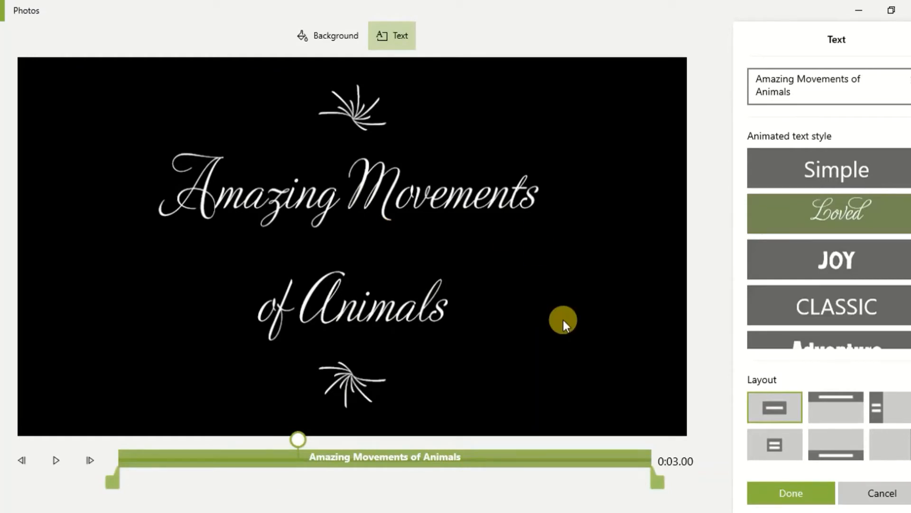
pyautogui.click(851, 403)
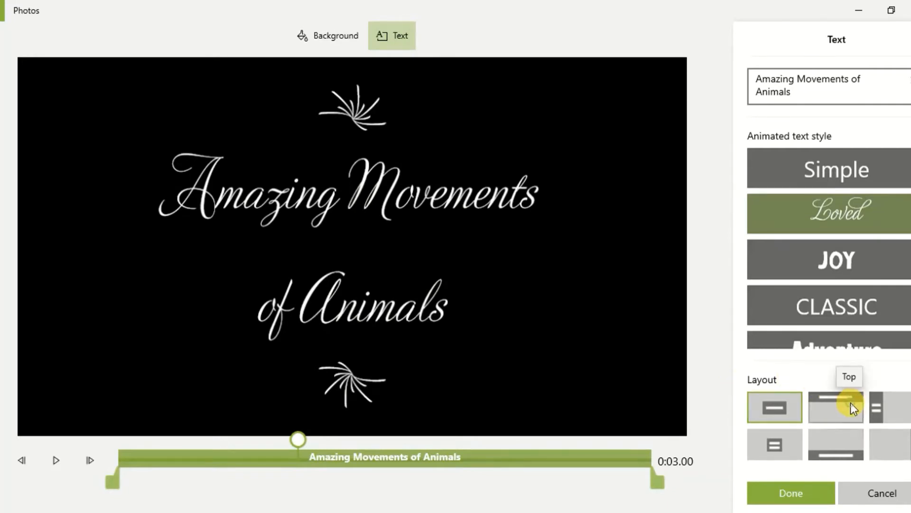
pyautogui.click(884, 412)
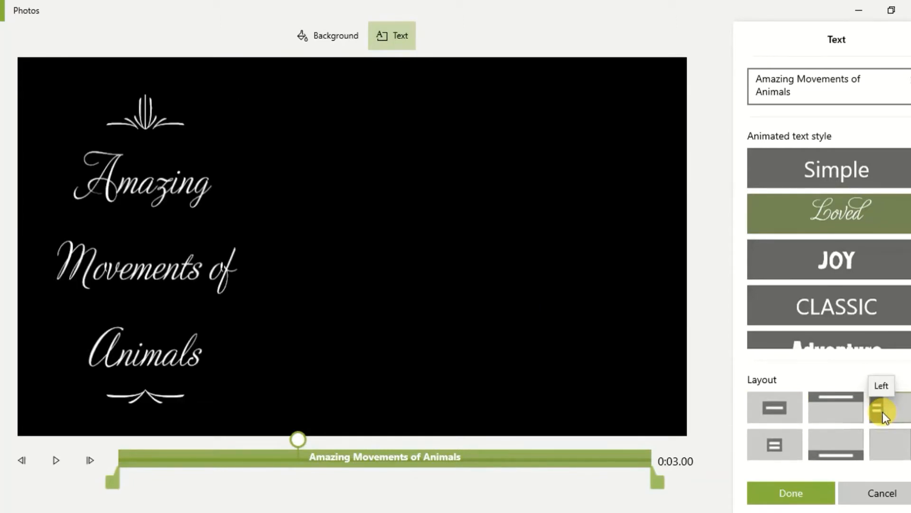
pyautogui.click(781, 445)
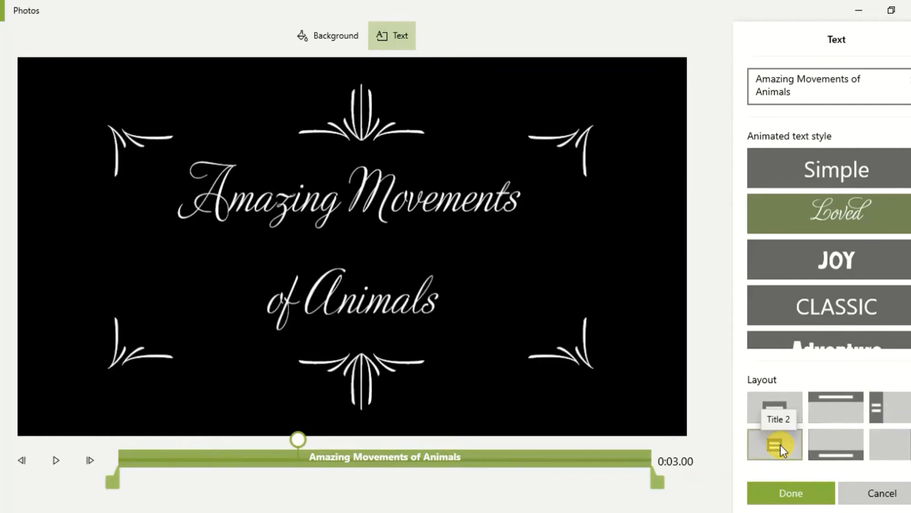
pyautogui.click(840, 446)
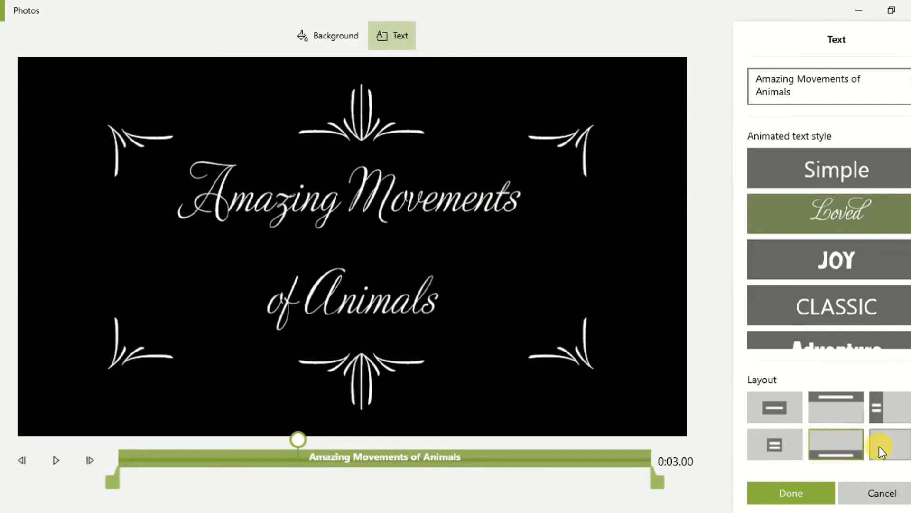
pyautogui.click(892, 446)
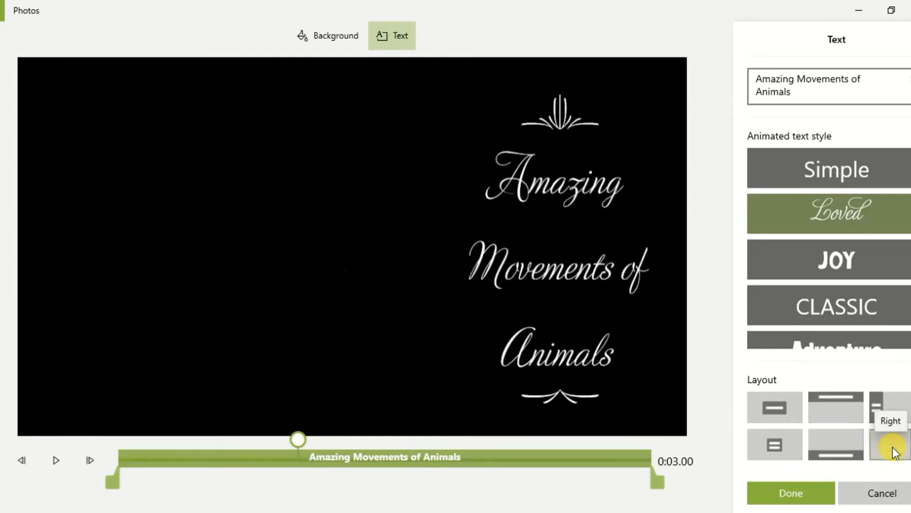
pyautogui.click(839, 451)
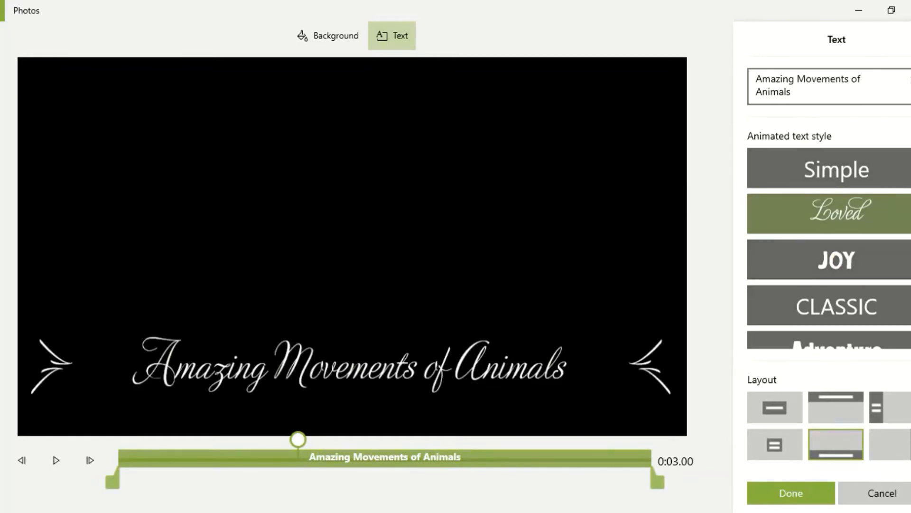
# Step: Try the Joy, Classic, Adventure, Quiet and Boom animated styles on the title text
pyautogui.scroll(-3, 828, 229)
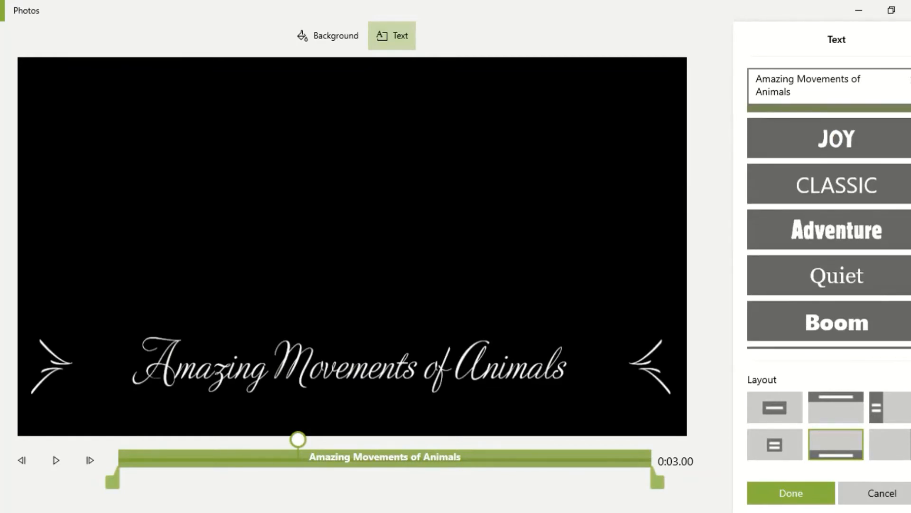
pyautogui.click(847, 138)
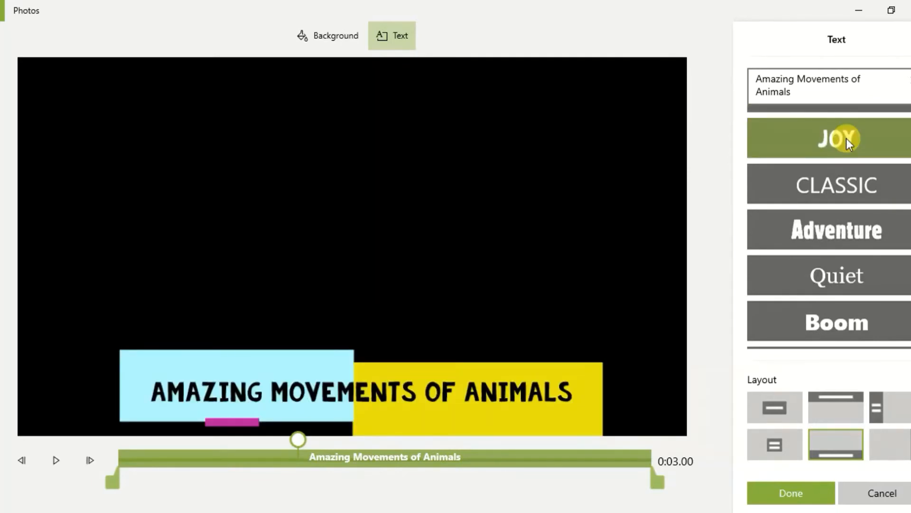
pyautogui.click(842, 187)
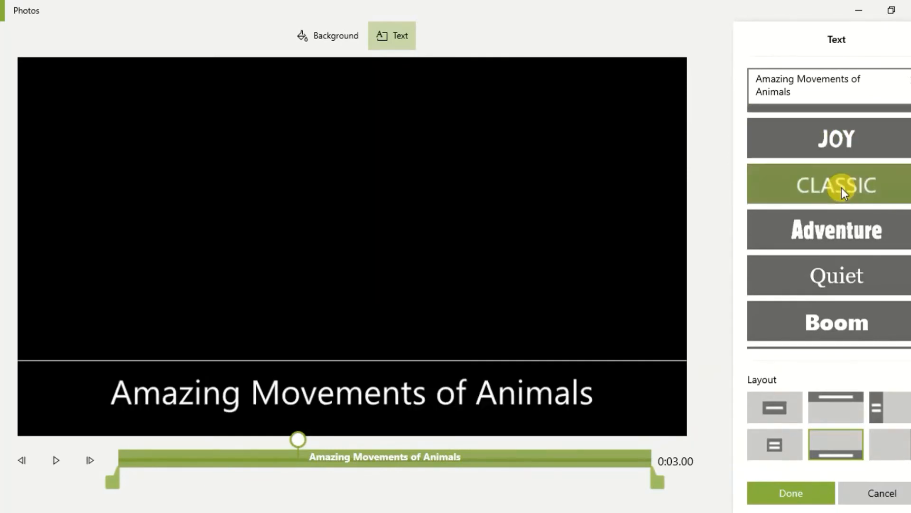
pyautogui.click(824, 226)
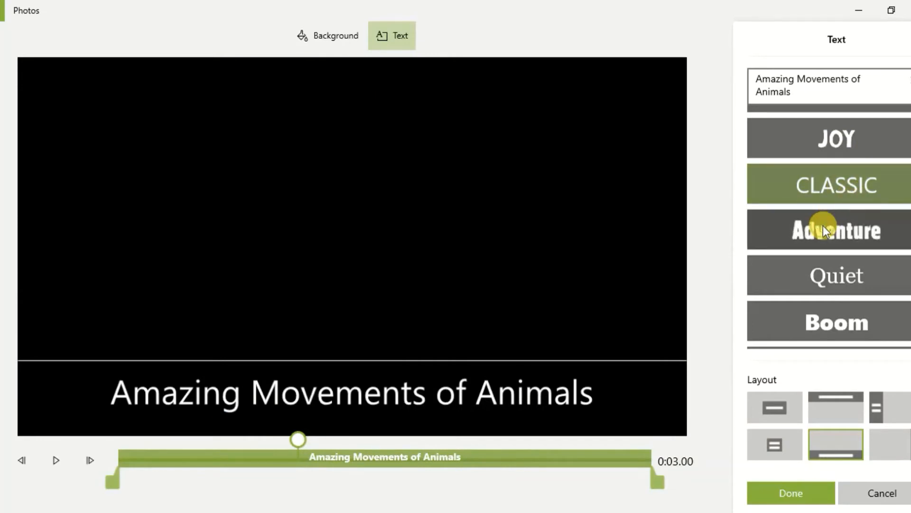
pyautogui.click(831, 268)
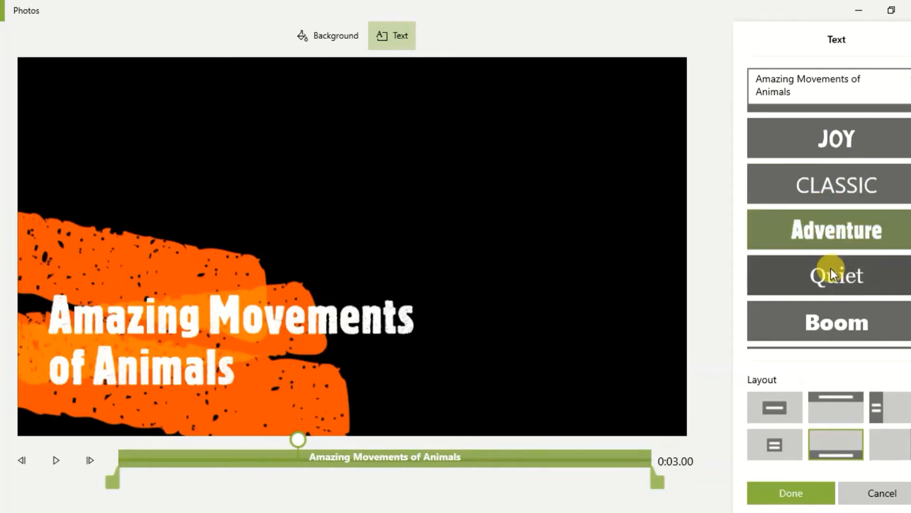
pyautogui.click(832, 322)
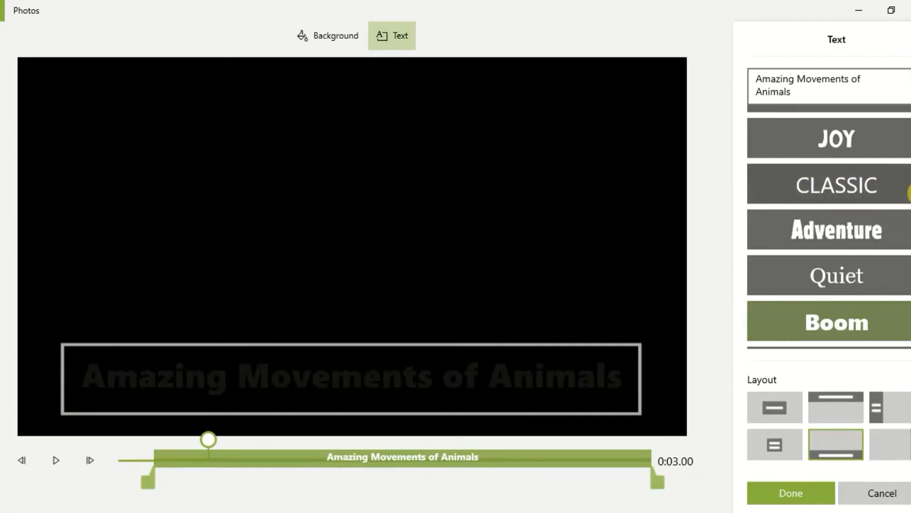
# Step: Give the title text the Loved style with the Title 2 layout and finish editing the card
pyautogui.scroll(3, 829, 228)
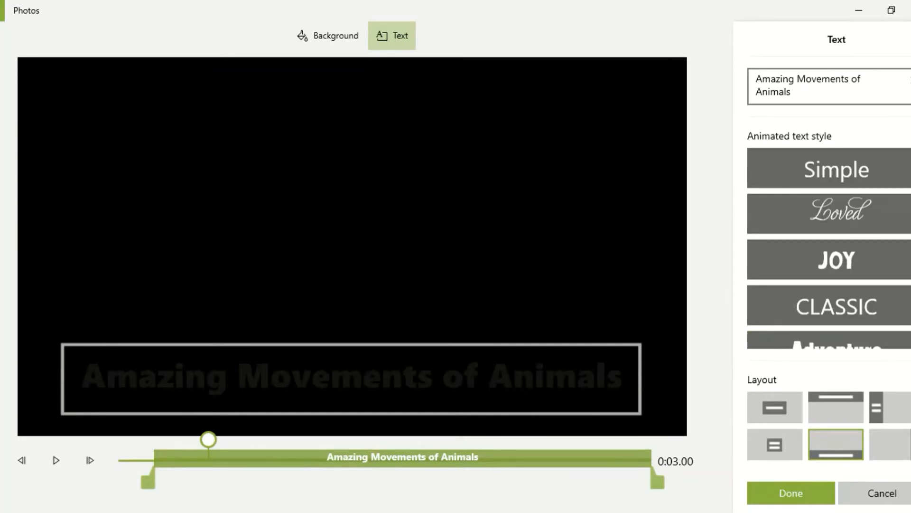
pyautogui.click(834, 215)
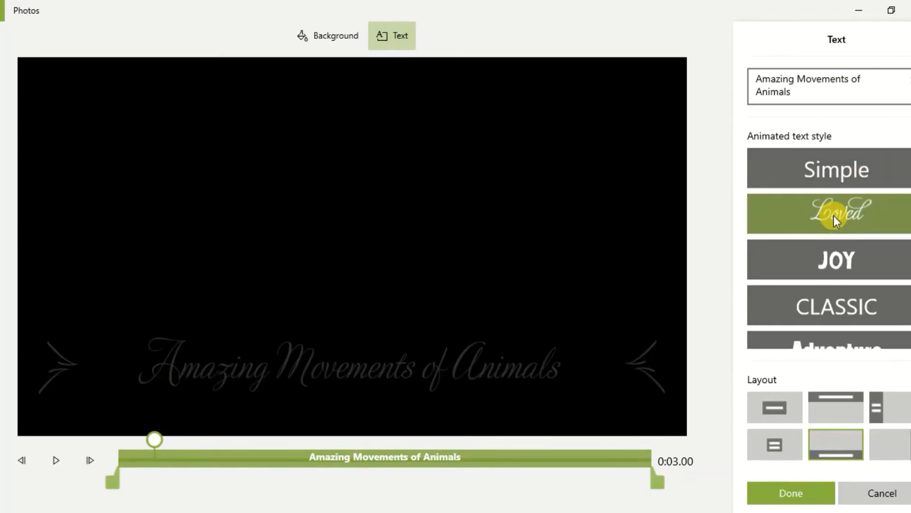
pyautogui.click(782, 450)
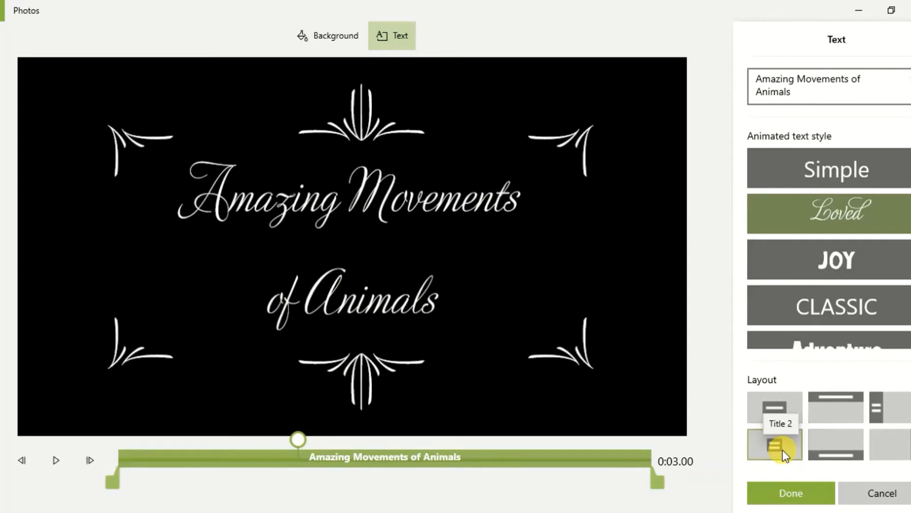
pyautogui.click(788, 489)
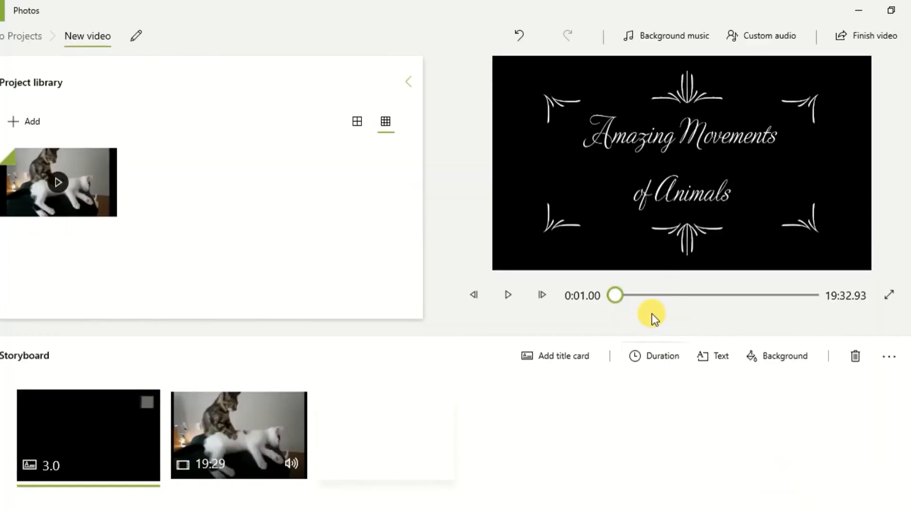
# Step: Set the title card's duration to 10 seconds
pyautogui.click(651, 354)
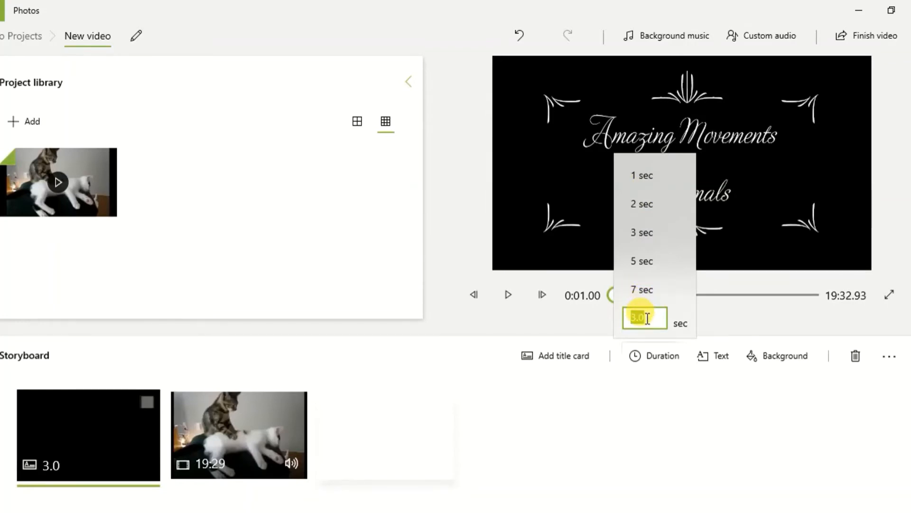
pyautogui.write('10')
pyautogui.press('Return')
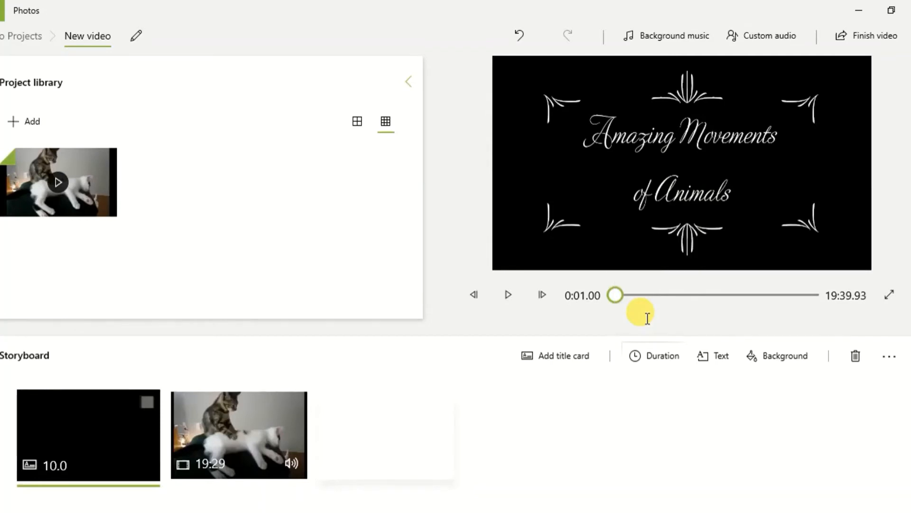
pyautogui.click(60, 465)
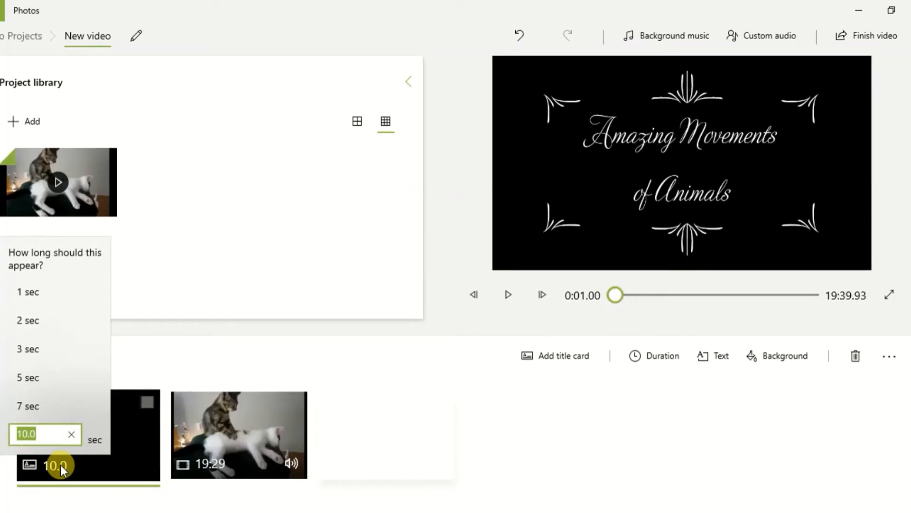
pyautogui.click(155, 363)
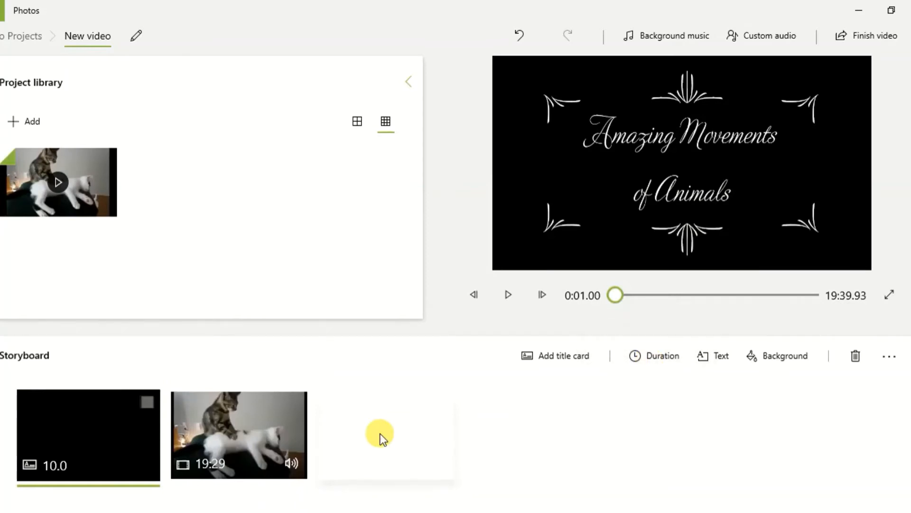
# Step: Split the cat video clip on the storyboard at 0:23.70
pyautogui.click(228, 452)
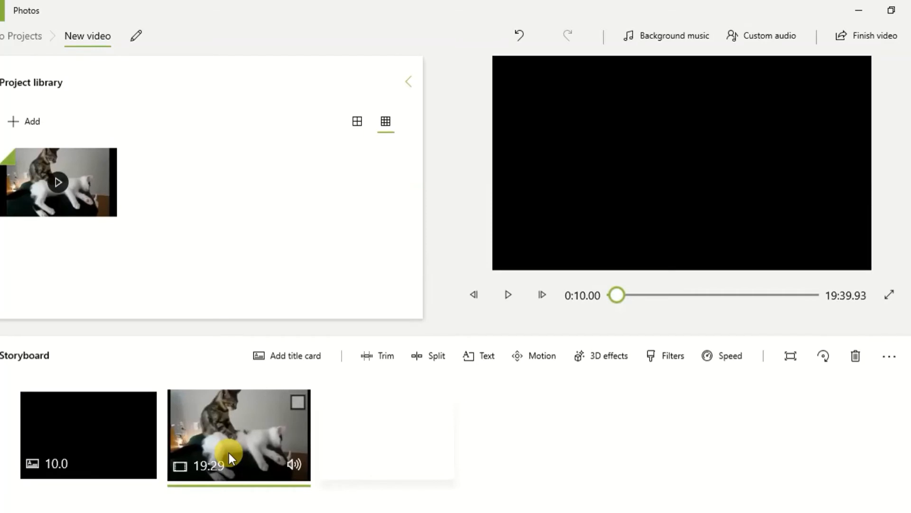
pyautogui.click(423, 359)
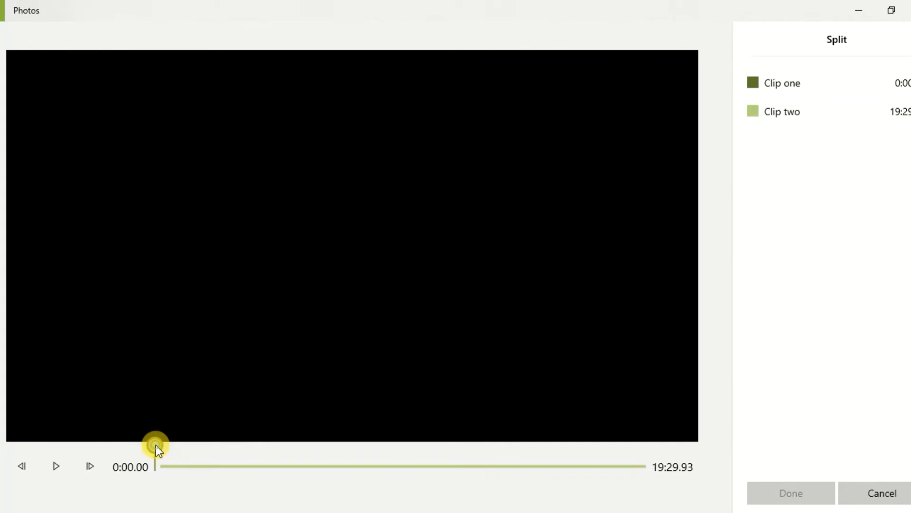
pyautogui.moveTo(163, 446); pyautogui.dragTo(167, 442)
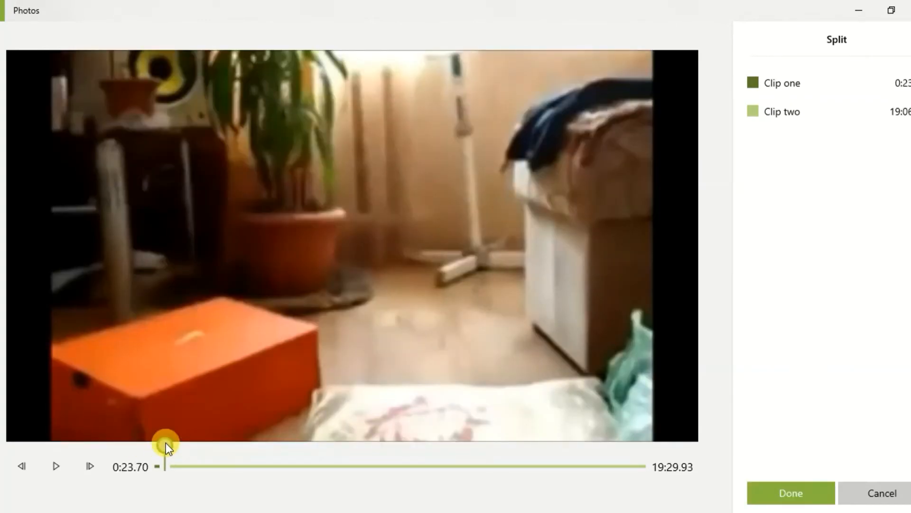
pyautogui.click(766, 495)
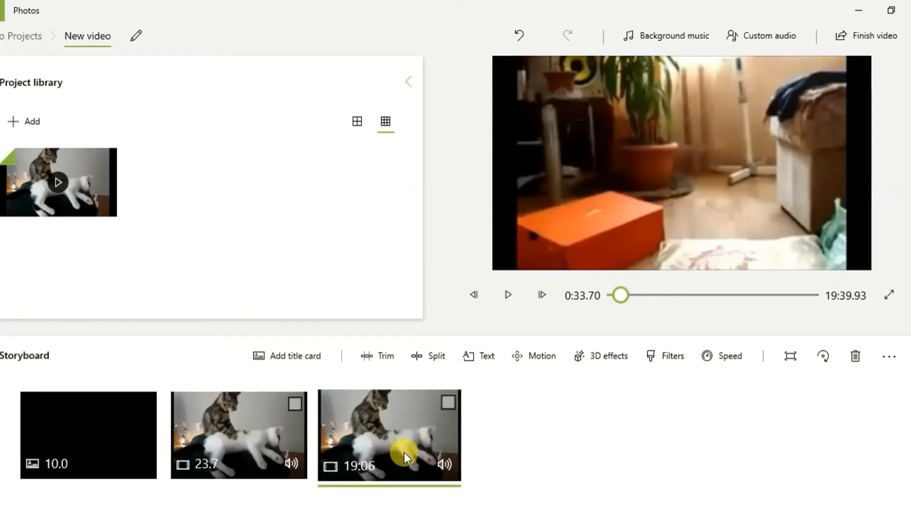
# Step: Split the second part of the cat video again, 1:54.43 after its start
pyautogui.click(441, 360)
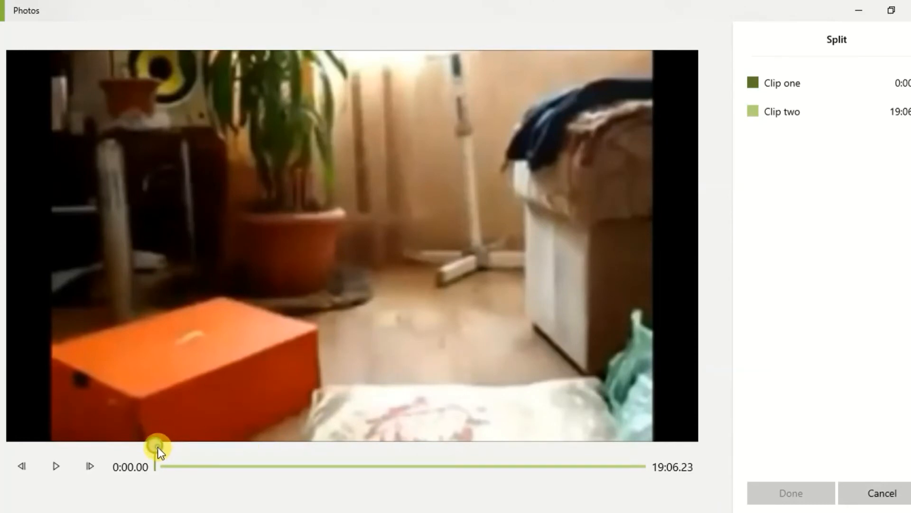
pyautogui.moveTo(157, 447); pyautogui.dragTo(208, 454)
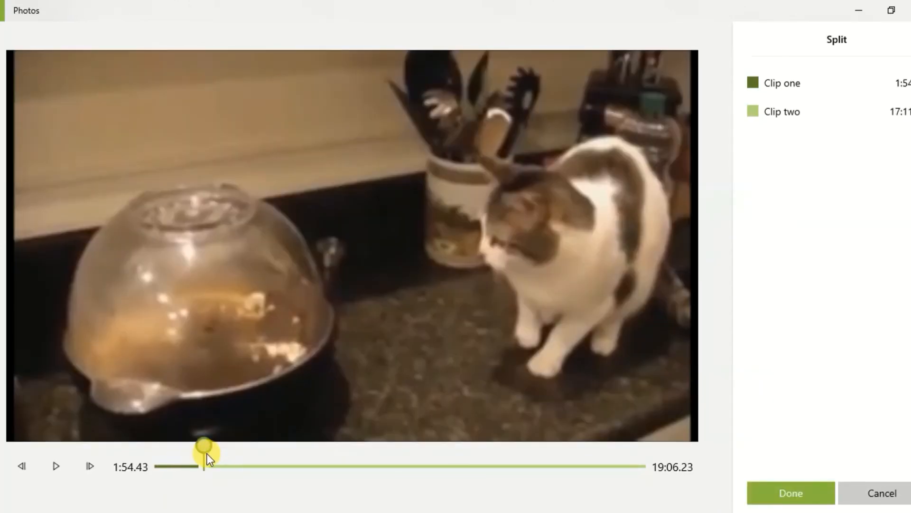
pyautogui.click(786, 493)
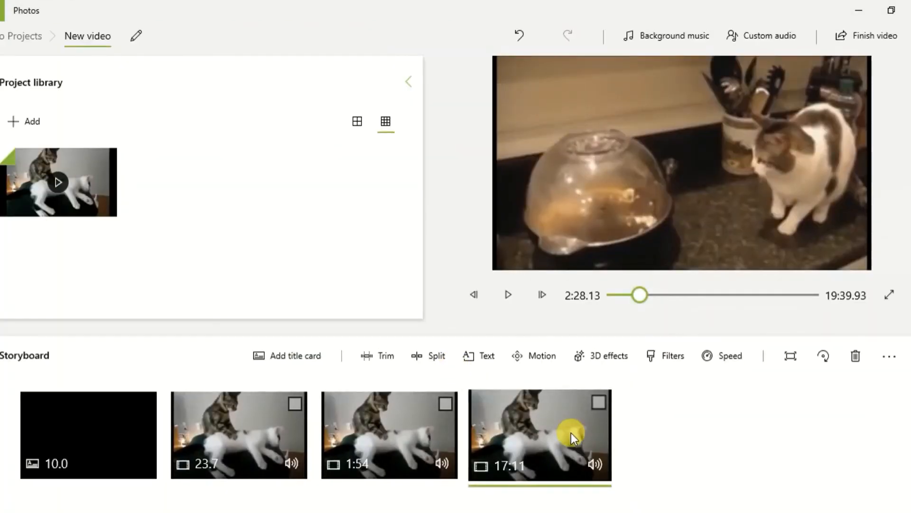
# Step: Split the final remaining part of the cat video once more, 0:58.20 after its start
pyautogui.click(436, 360)
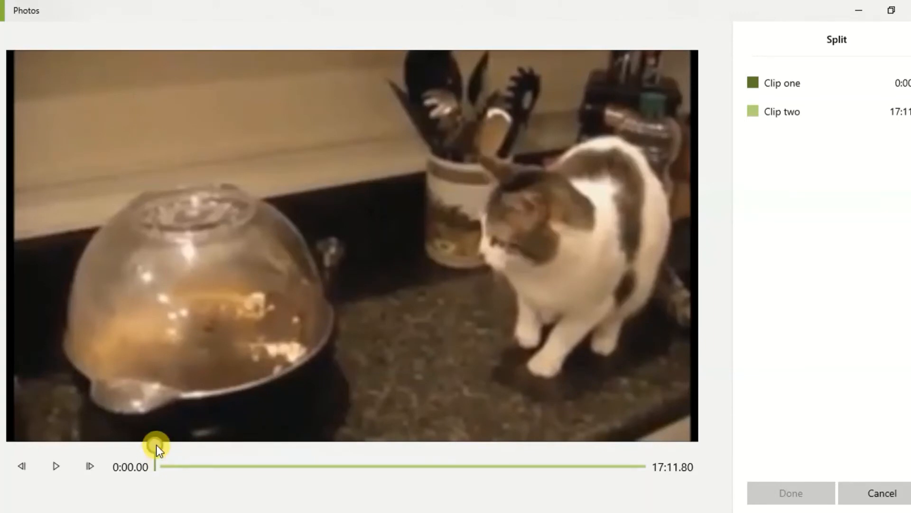
pyautogui.moveTo(156, 445); pyautogui.dragTo(174, 445)
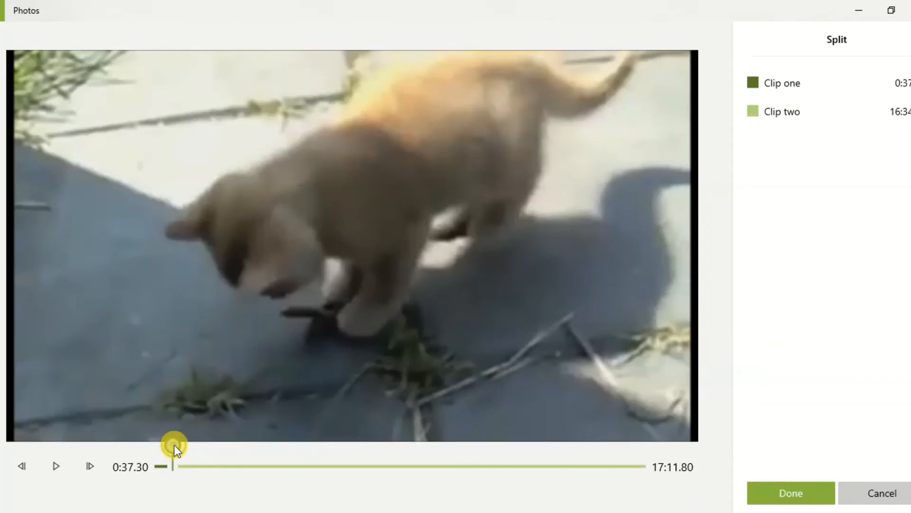
pyautogui.moveTo(174, 444); pyautogui.dragTo(185, 444)
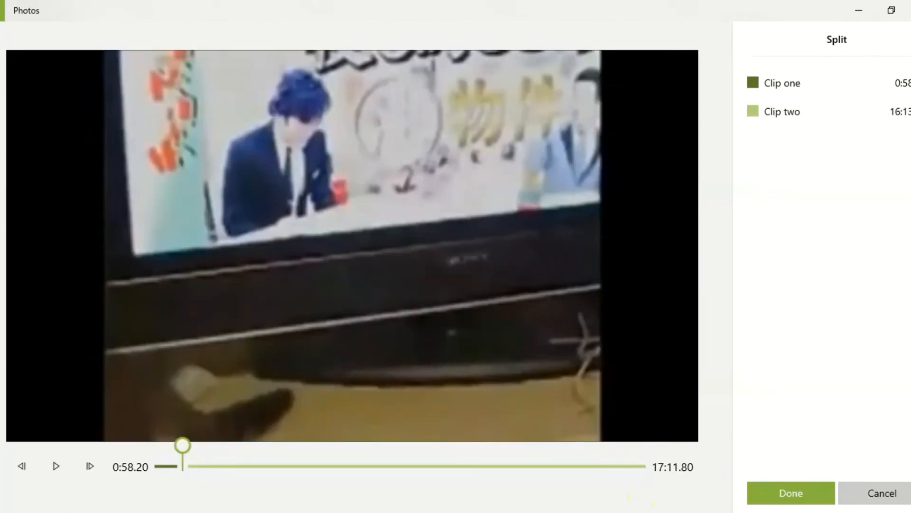
pyautogui.click(771, 501)
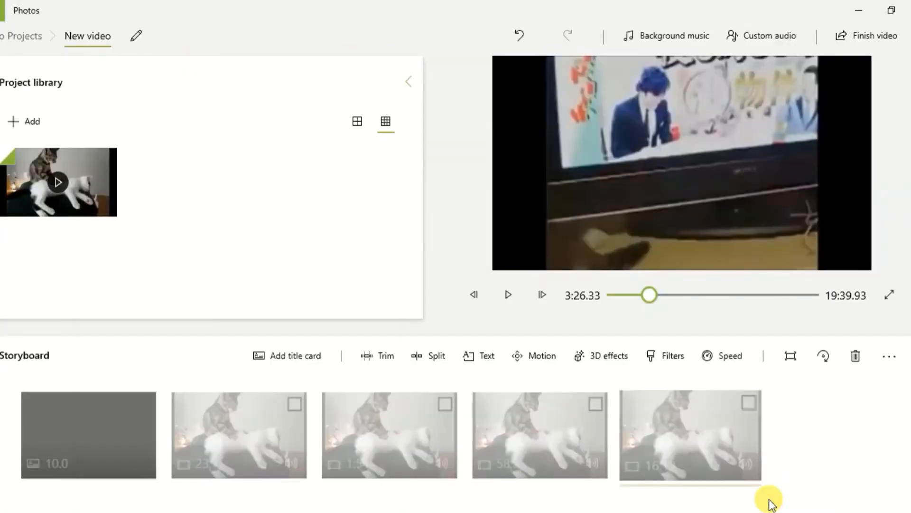
# Step: Add the text "Cats" to the 23.7-second clip that follows the opening title card
pyautogui.click(235, 437)
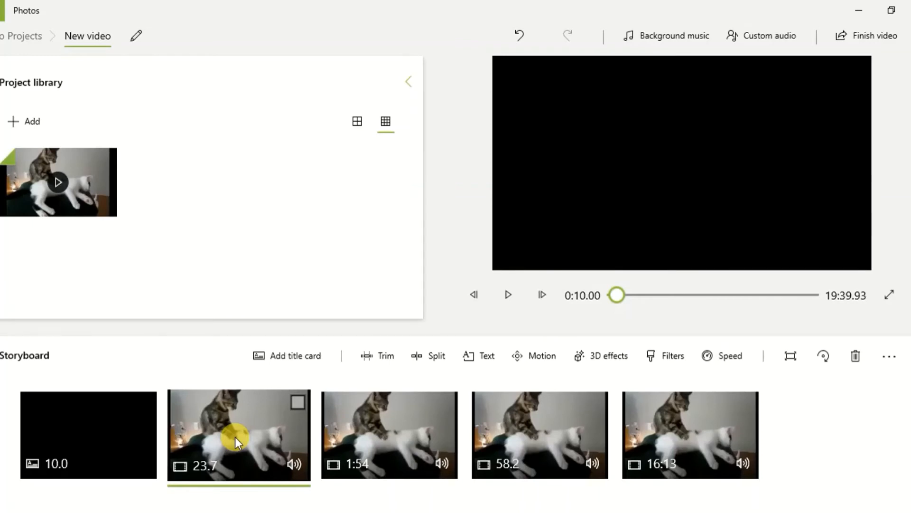
pyautogui.click(487, 358)
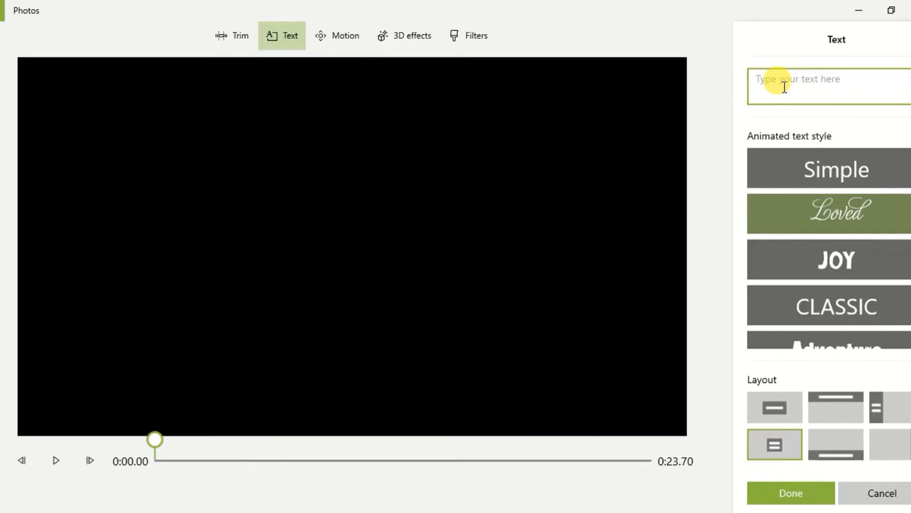
pyautogui.write('Cats')
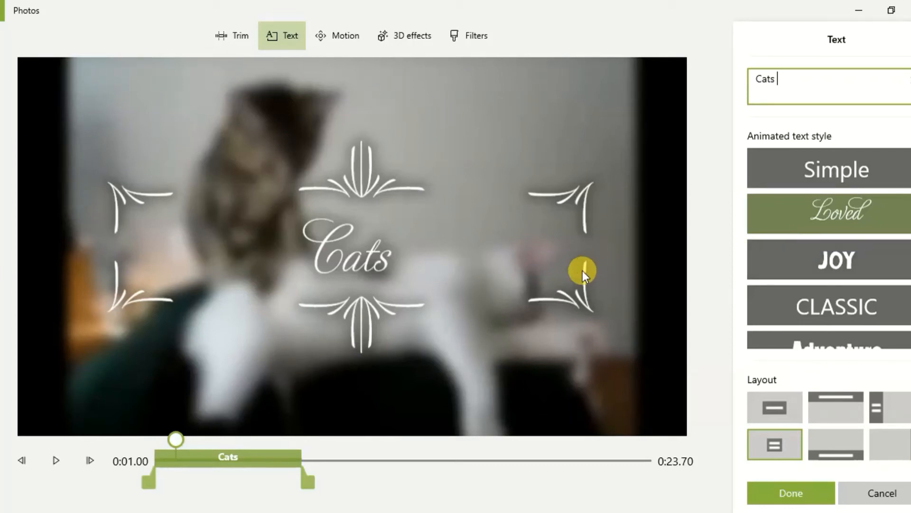
# Step: Try the Top, Bottom, Left and Right layouts for the "Cats" text
pyautogui.click(822, 402)
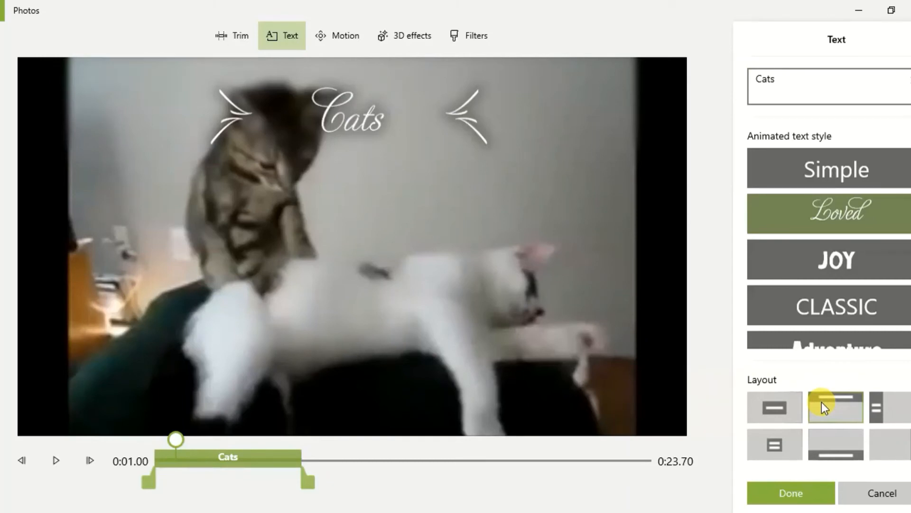
pyautogui.click(835, 439)
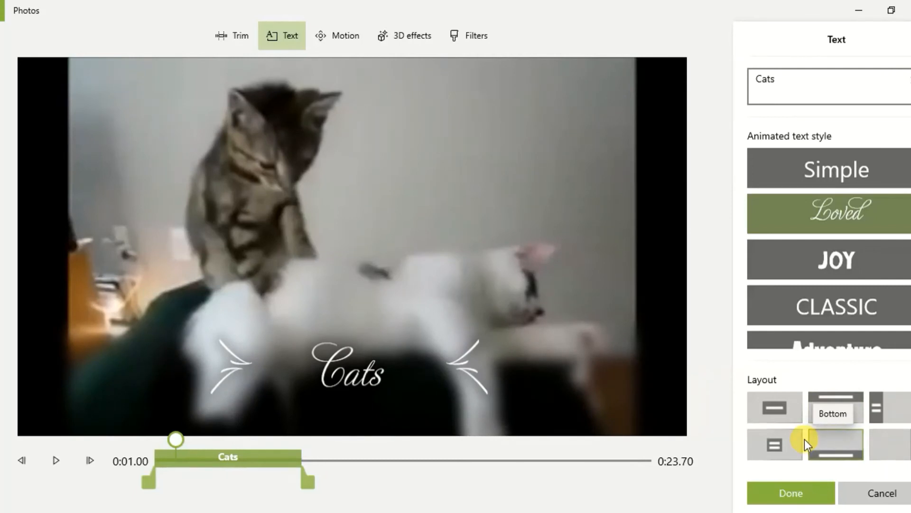
pyautogui.click(876, 401)
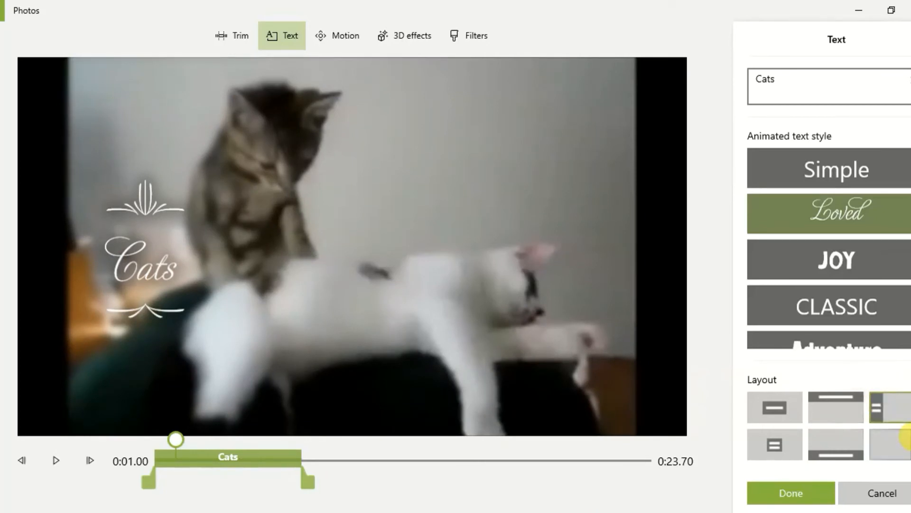
pyautogui.click(906, 441)
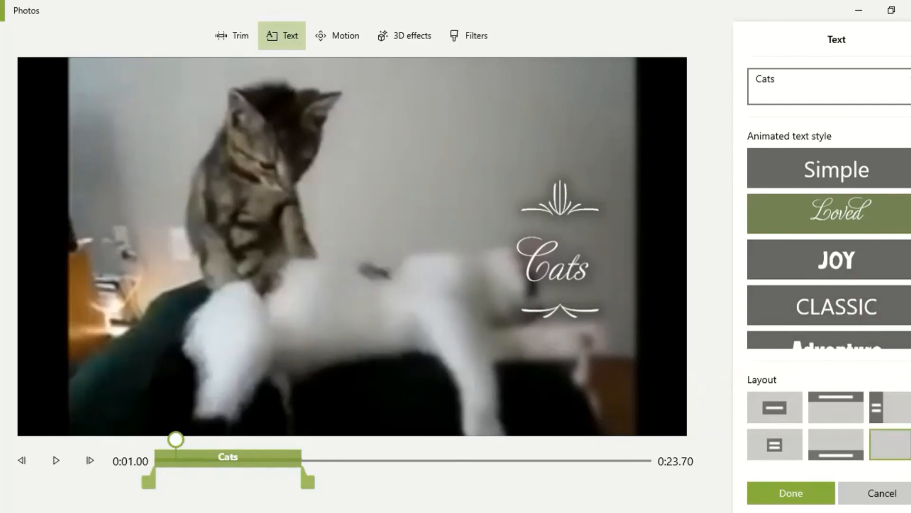
# Step: Apply the Classic animated style to the "Cats" text and place it with the Bottom layout
pyautogui.scroll(-3, 864, 180)
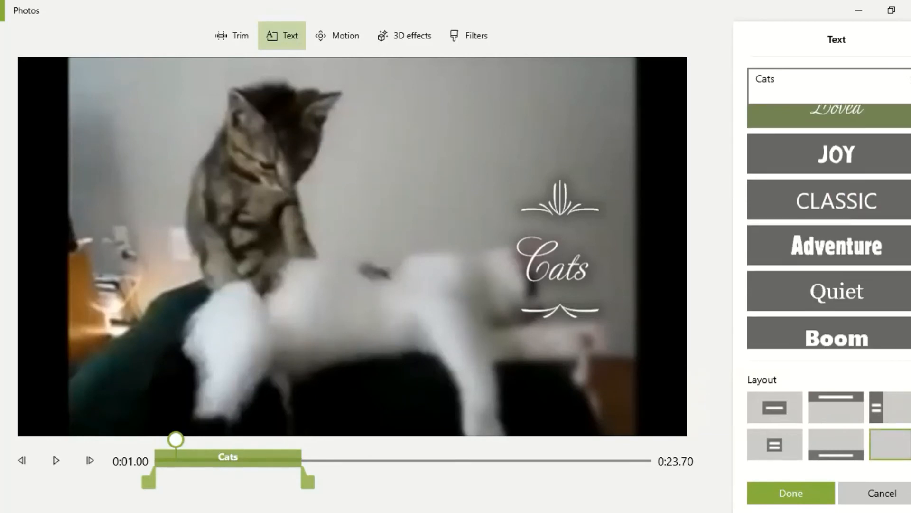
pyautogui.click(840, 160)
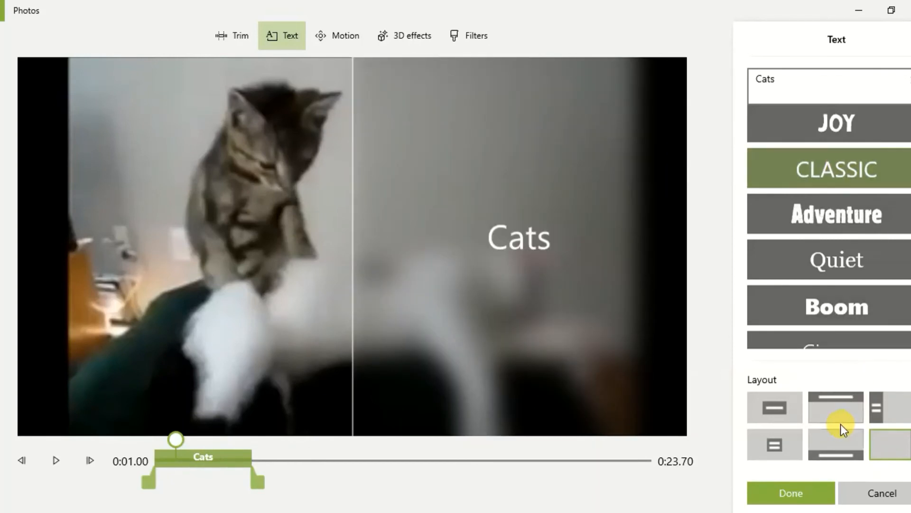
pyautogui.click(831, 441)
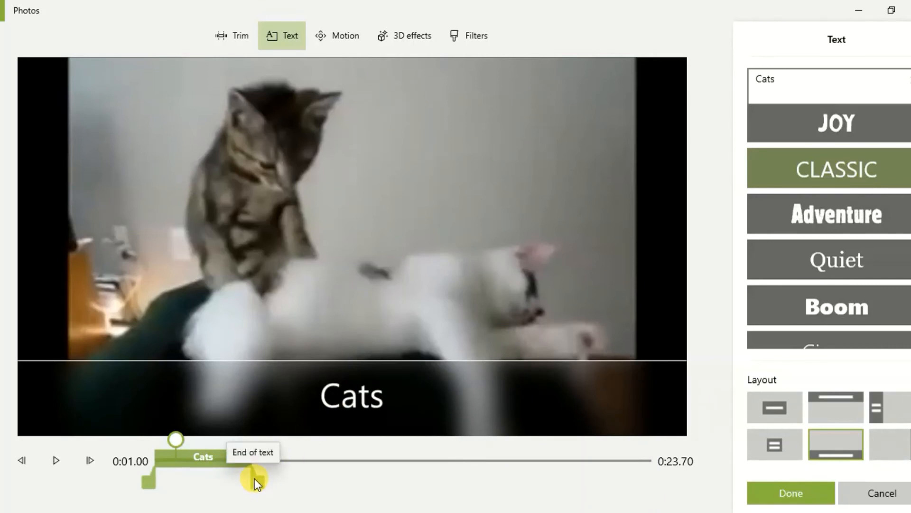
# Step: Extend the "Cats" text over the clip's entire 23.70 seconds and finish editing the text
pyautogui.moveTo(254, 479); pyautogui.dragTo(176, 492)
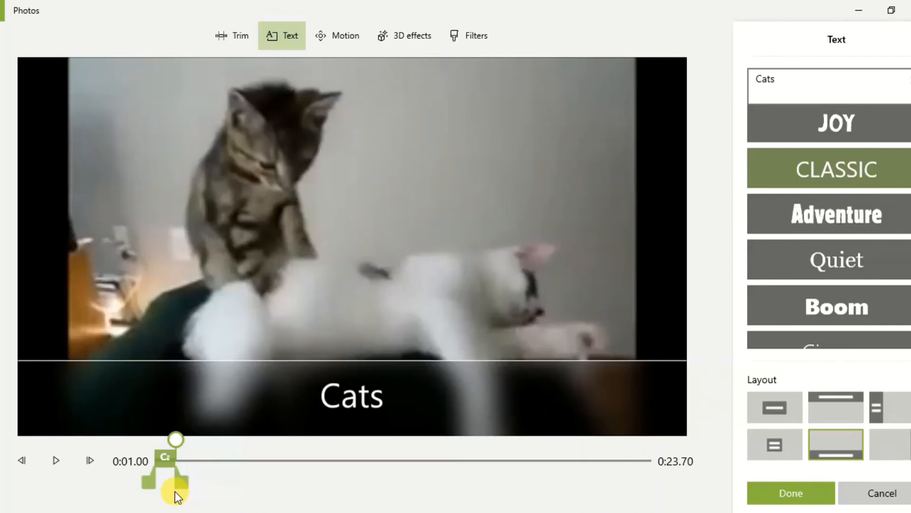
pyautogui.moveTo(175, 491); pyautogui.dragTo(702, 428)
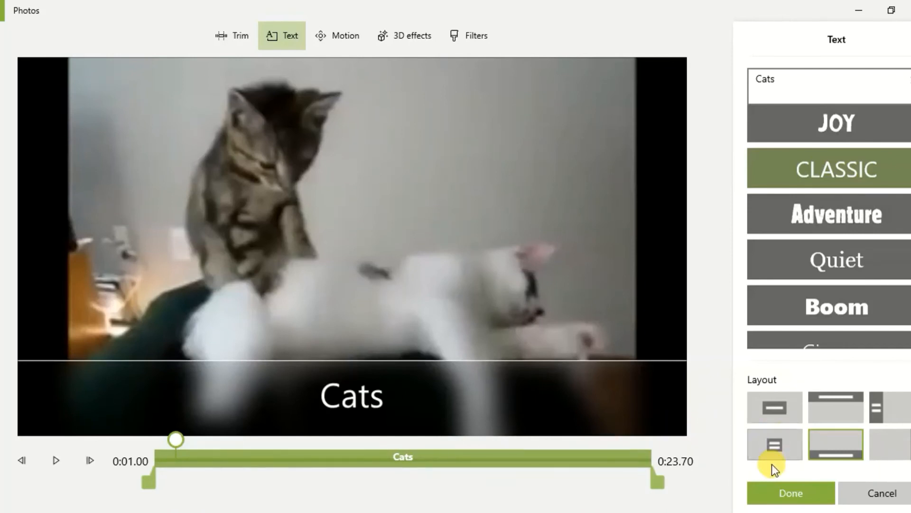
pyautogui.click(777, 493)
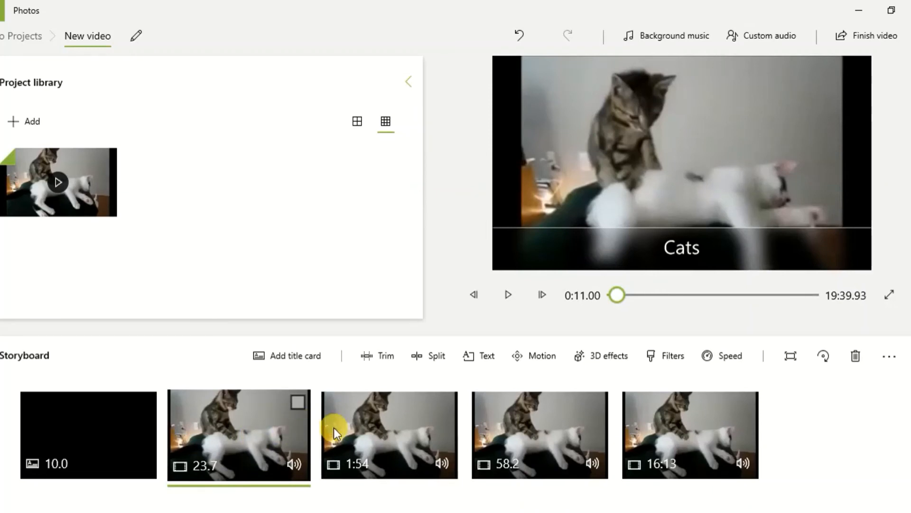
# Step: Insert a title card directly before the 1:54 clip and select the card
pyautogui.click(370, 424)
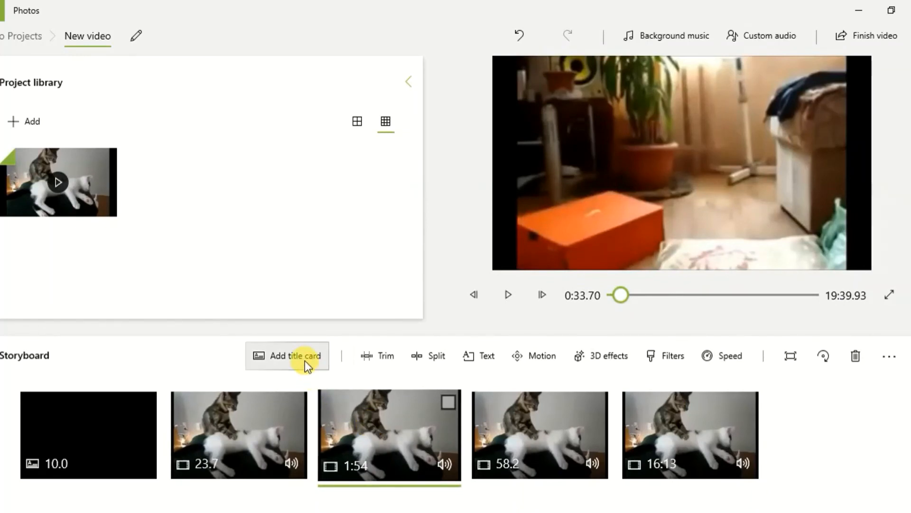
pyautogui.click(303, 358)
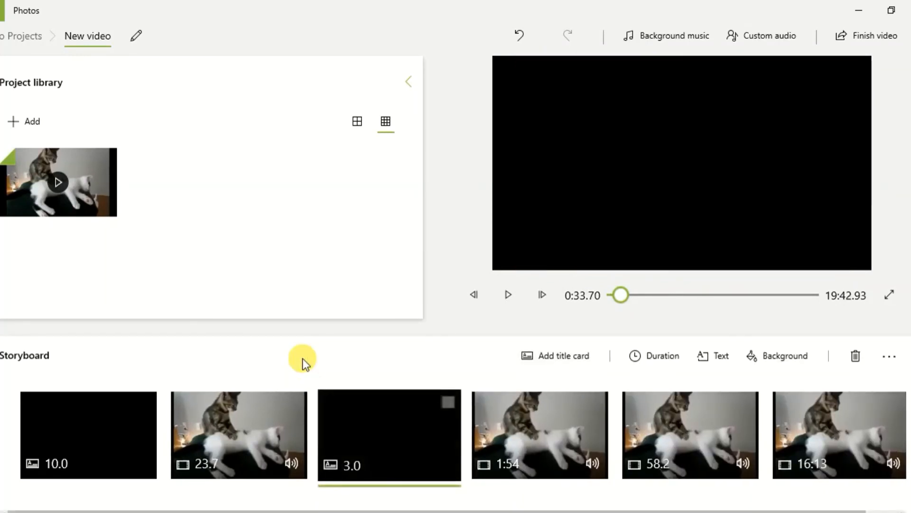
pyautogui.click(383, 436)
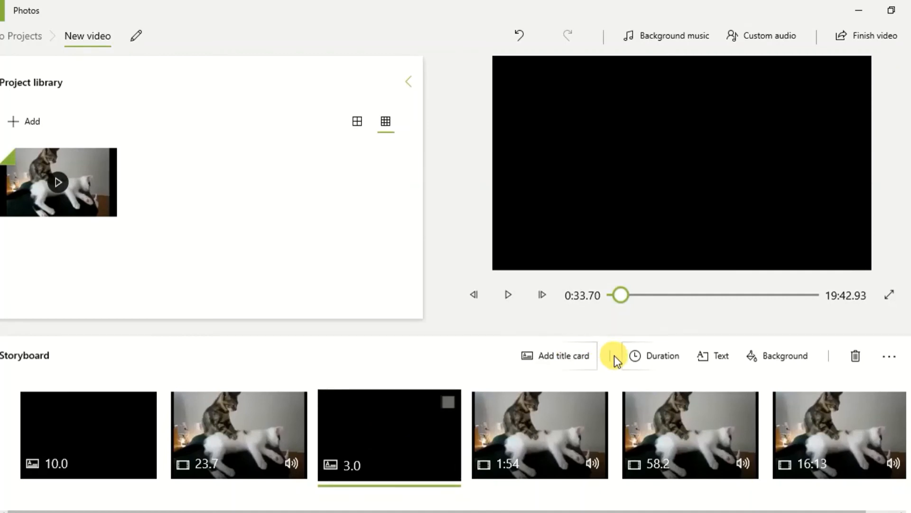
# Step: Give the new card the text "Title" in the Adventure animated style with the Bottom layout, and finish editing
pyautogui.click(713, 356)
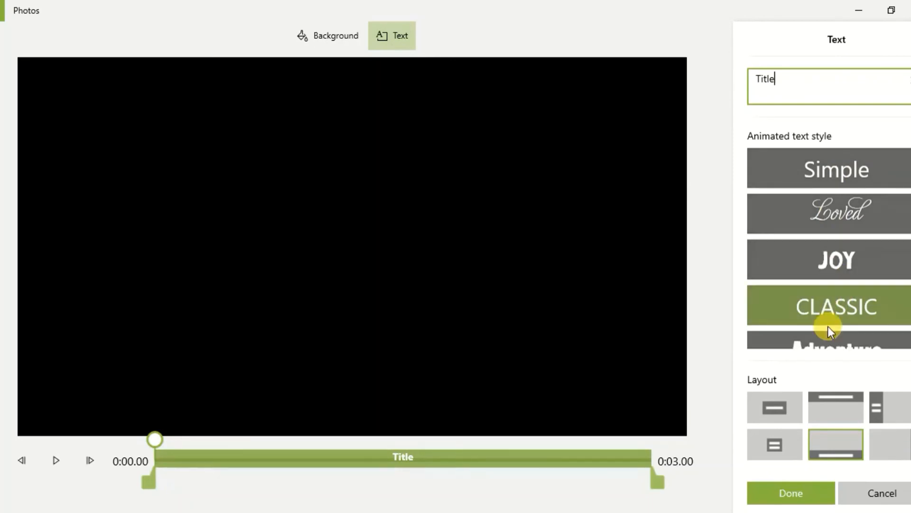
pyautogui.click(817, 343)
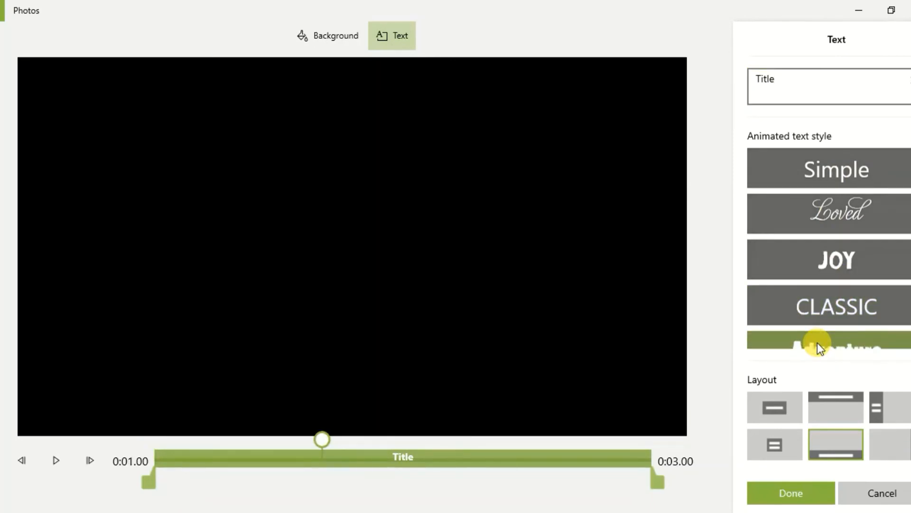
pyautogui.click(786, 75)
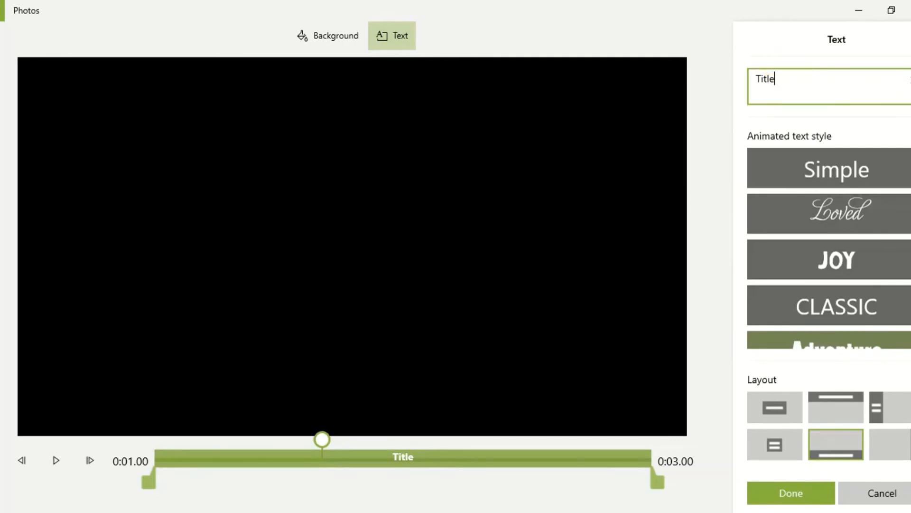
pyautogui.scroll(-3, 837, 205)
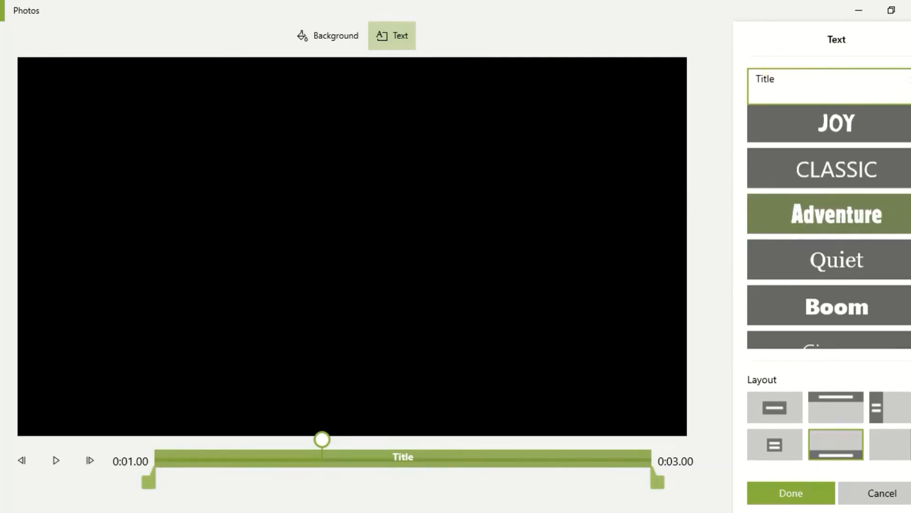
pyautogui.click(787, 493)
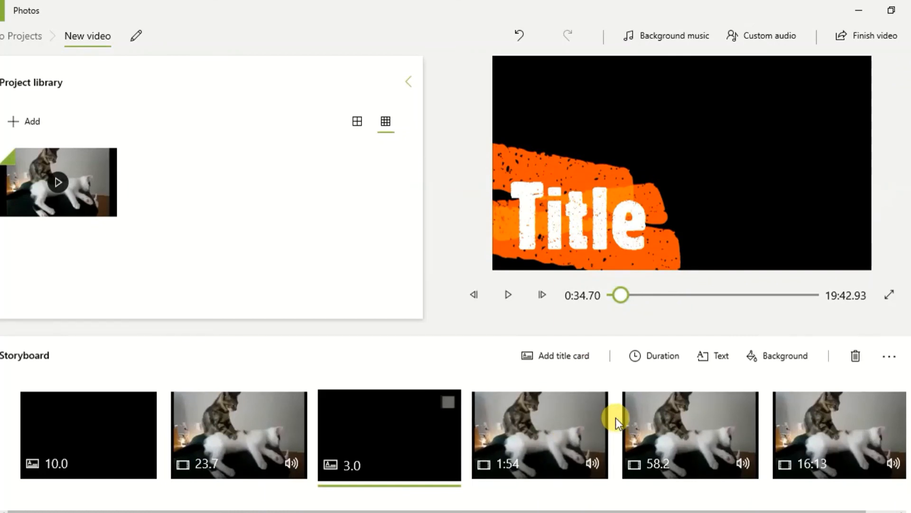
# Step: Select the 1:54 clip that follows the new title card
pyautogui.click(574, 436)
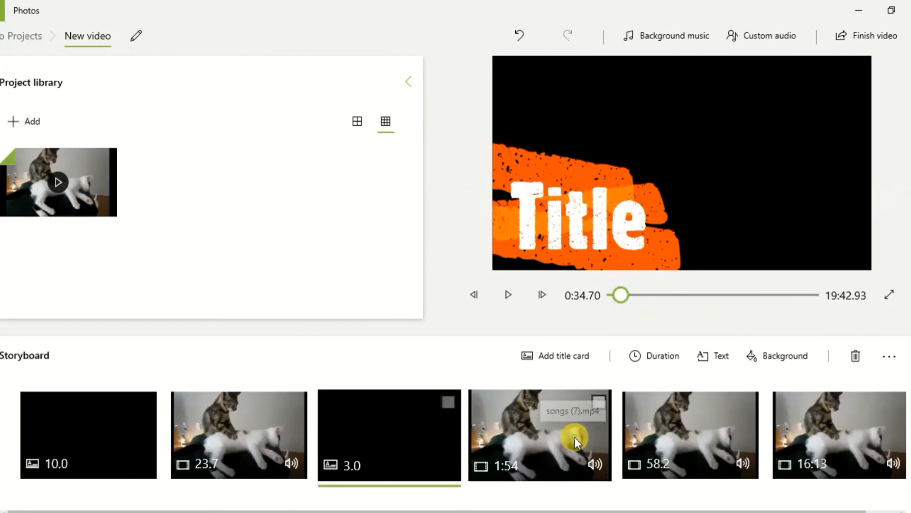